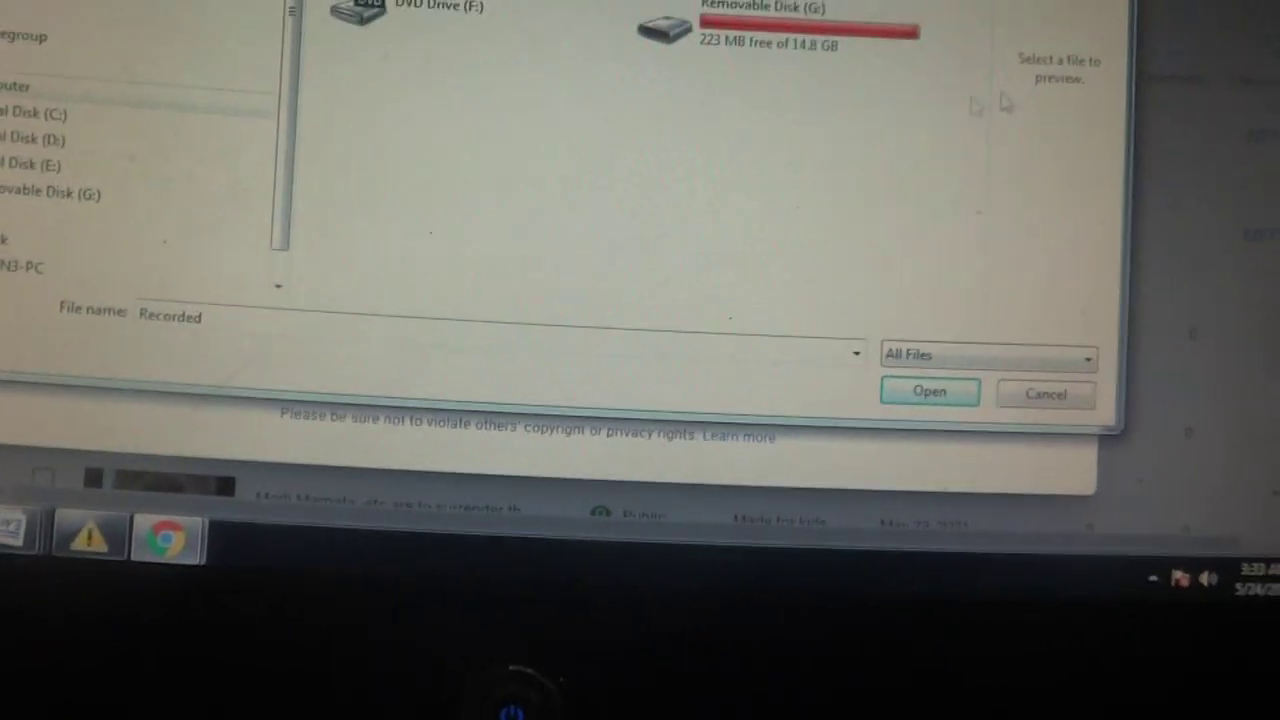
Browse from Removable Disk (G:) through its parent folder into Recorded to list the 3GP videos
{"action": "left_click", "coordinate": [880, 76]}
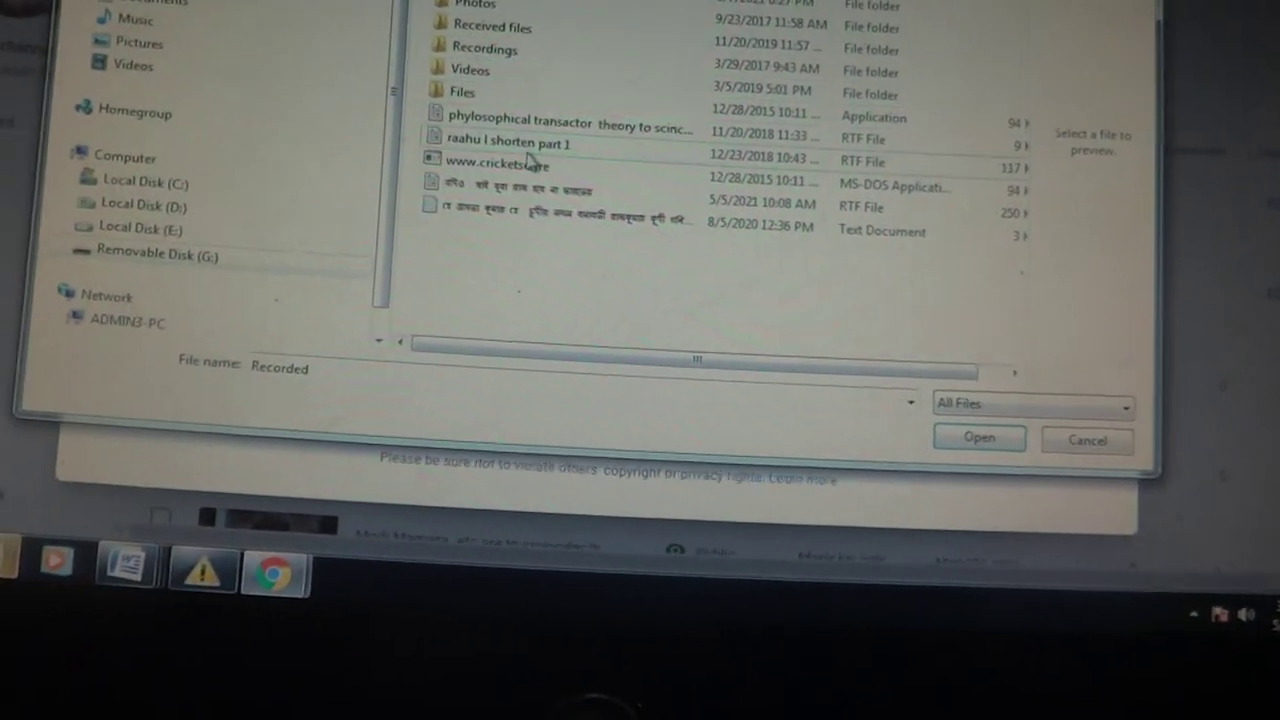
{"action": "double_click", "coordinate": [415, 45]}
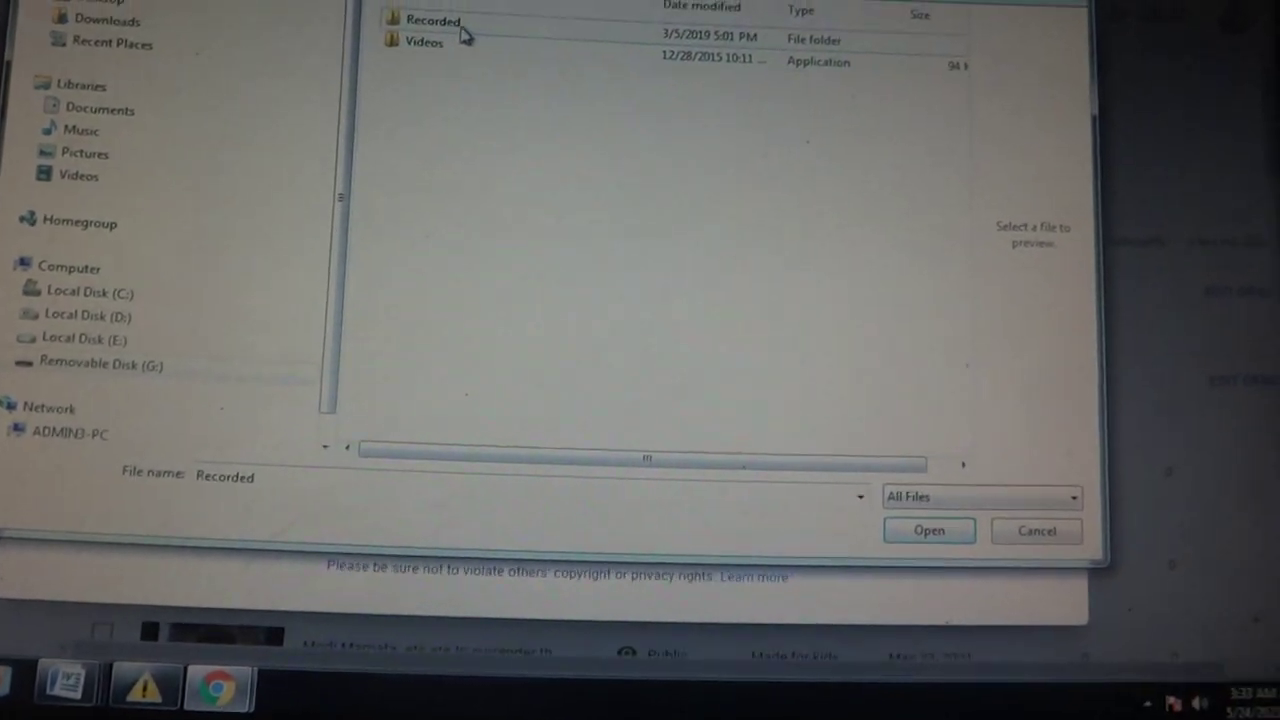
{"action": "double_click", "coordinate": [450, 12]}
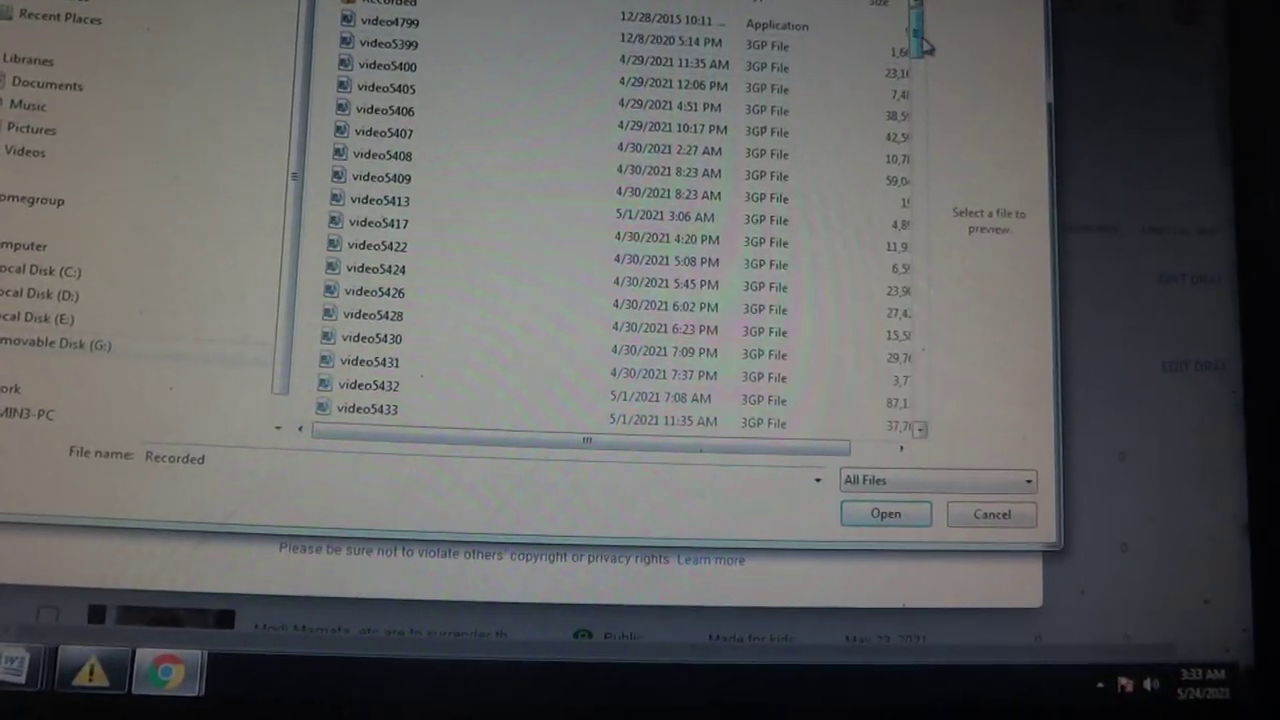